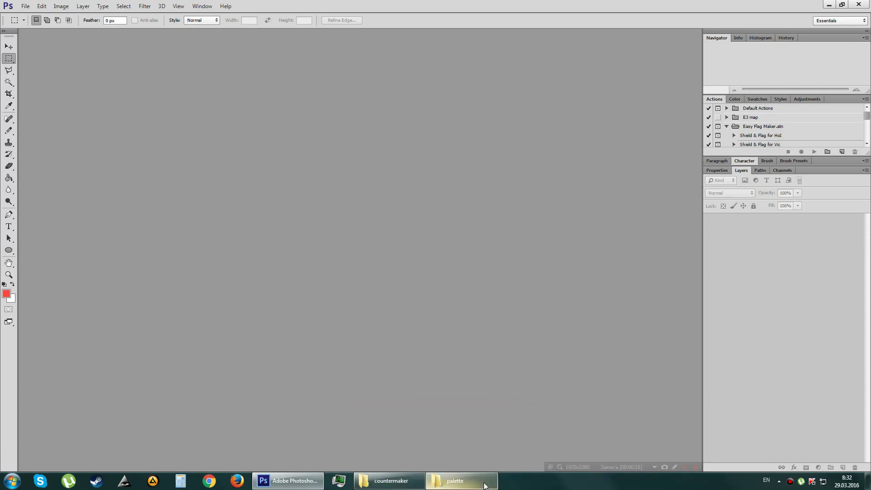
# Bring the 'palette' folder window of counter bitmaps to the front.
pyautogui.click(464, 481)
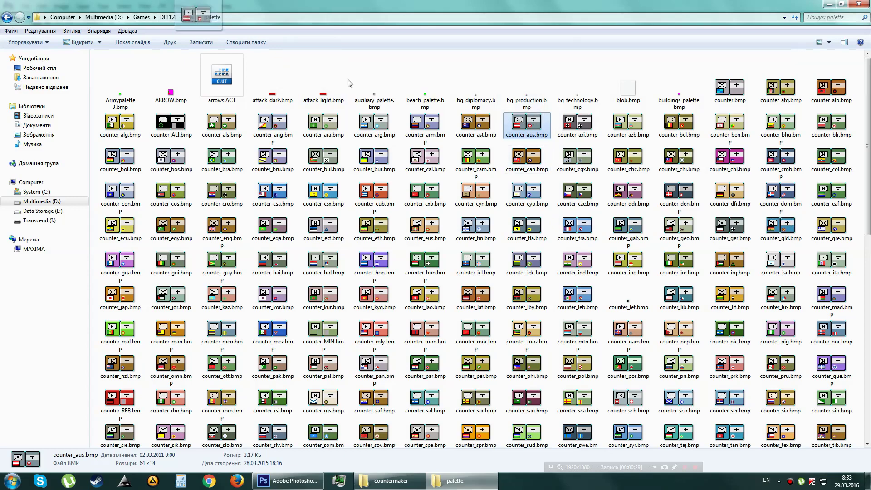
# Drag counter_aus.bmp from the palette folder into Photoshop to open it.
pyautogui.moveTo(289, 481); pyautogui.dragTo(331, 222)
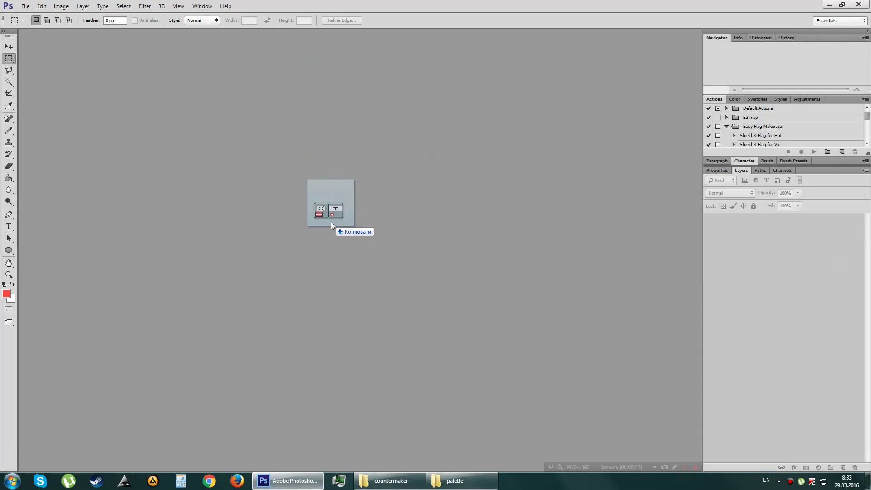
pyautogui.moveTo(332, 221); pyautogui.dragTo(332, 223)
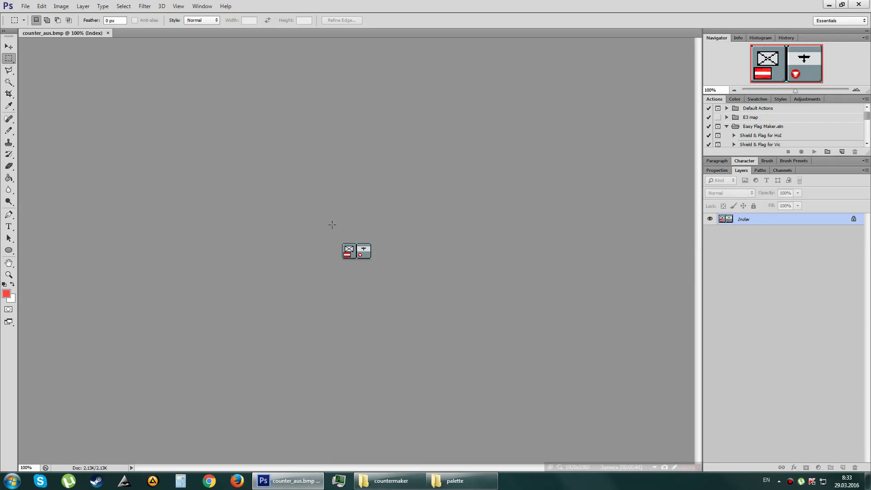
# Marquee-select the entire 64×34 counter_aus.bmp image and copy it.
pyautogui.moveTo(342, 242); pyautogui.dragTo(383, 270)
pyautogui.click(61, 6)
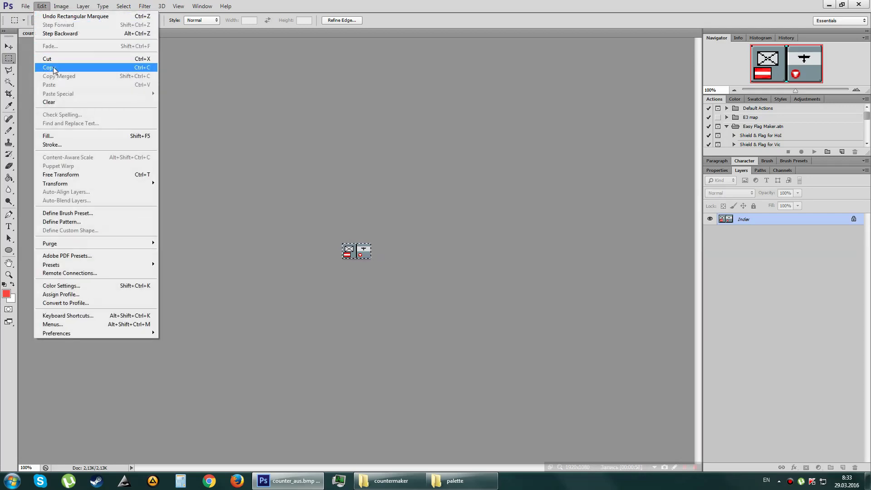
pyautogui.click(53, 68)
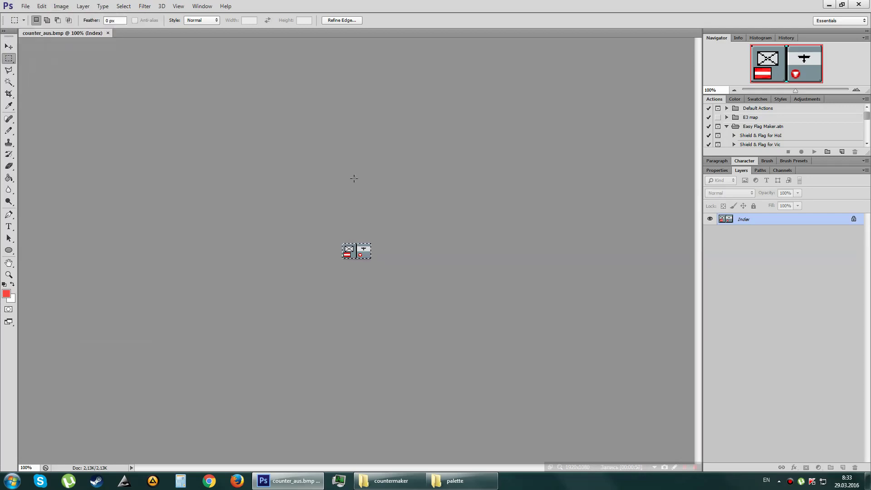
# Create a new white 64×34 RGB 8-bit document from the Clipboard preset.
pyautogui.click(26, 7)
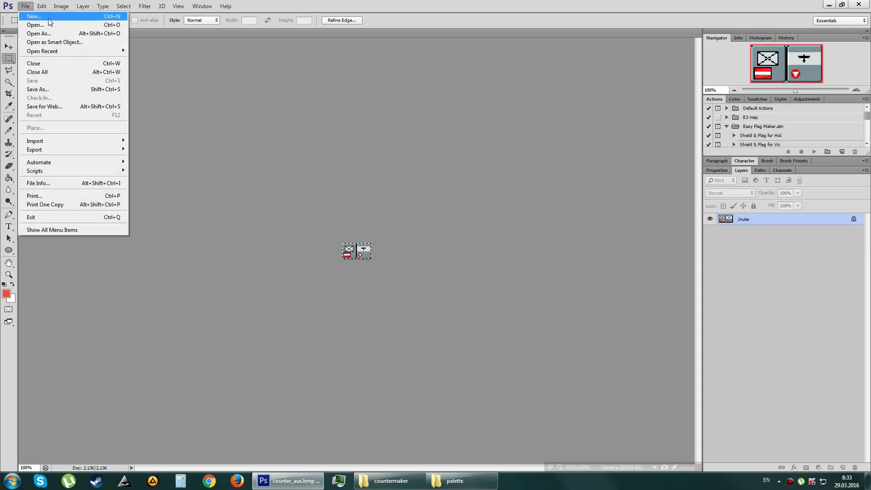
pyautogui.click(34, 16)
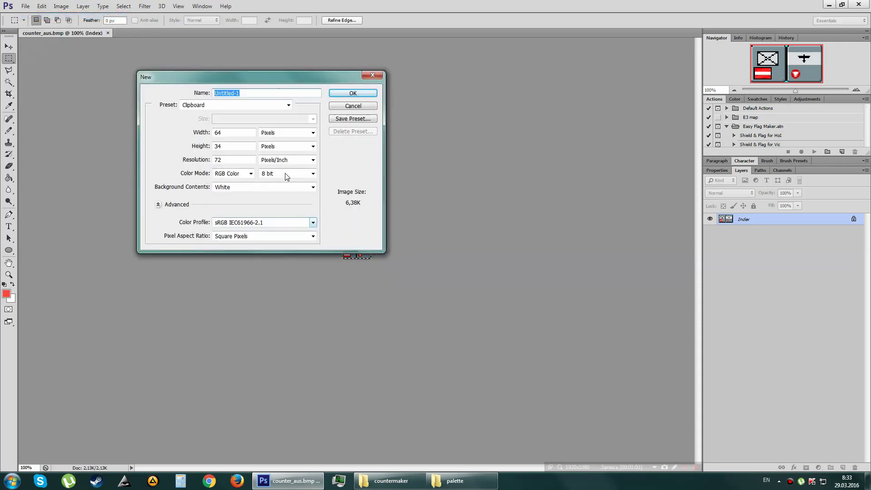
pyautogui.moveTo(260, 74)
pyautogui.mouseDown()
pyautogui.moveTo(381, 139)
pyautogui.moveTo(533, 168)
pyautogui.mouseUp()
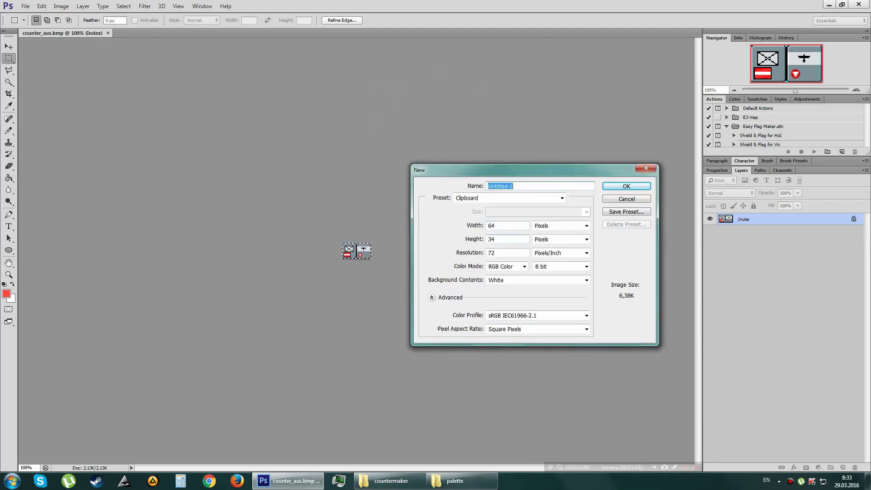
pyautogui.click(627, 186)
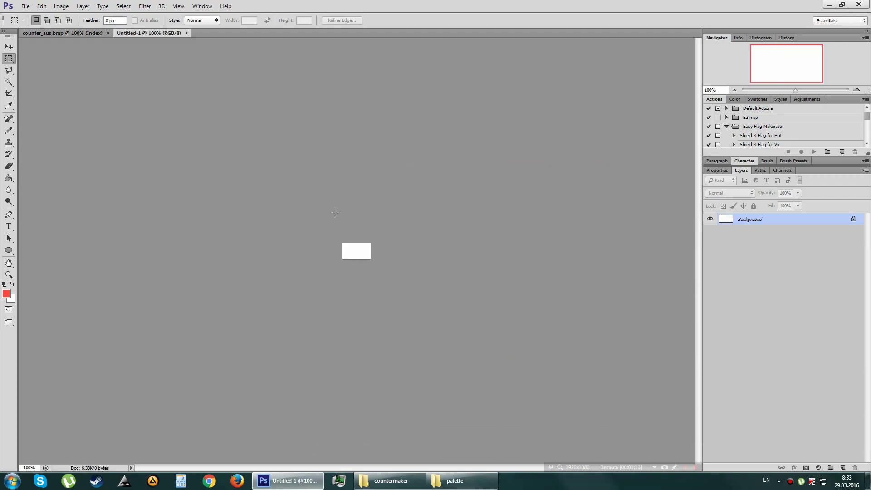
# Paste the copied counter as Layer 1 and close counter_aus.bmp.
pyautogui.click(61, 6)
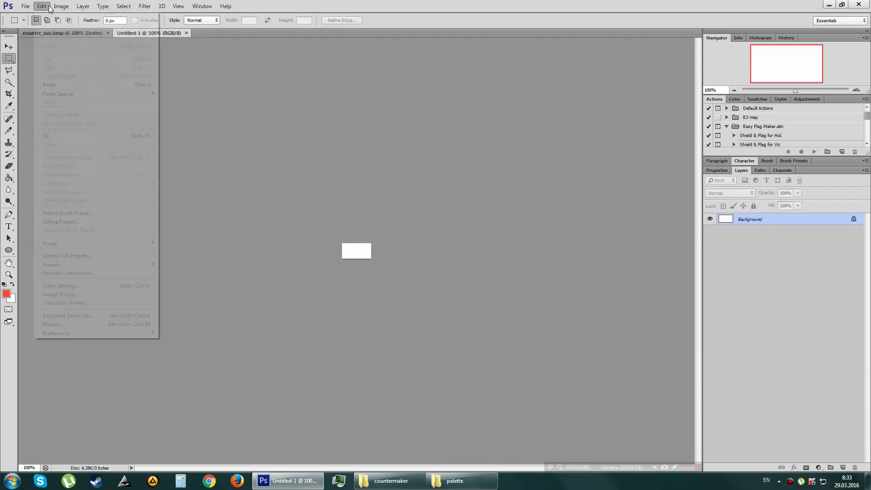
pyautogui.click(52, 87)
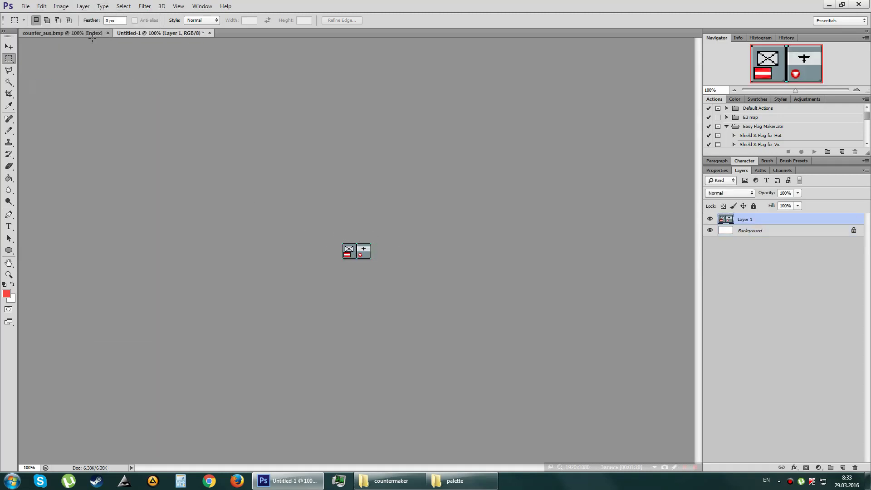
pyautogui.click(62, 6)
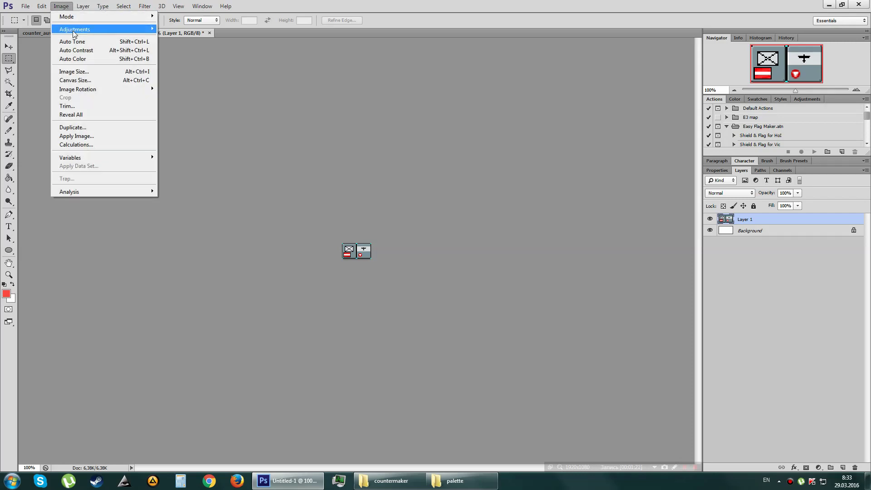
pyautogui.moveTo(75, 16)
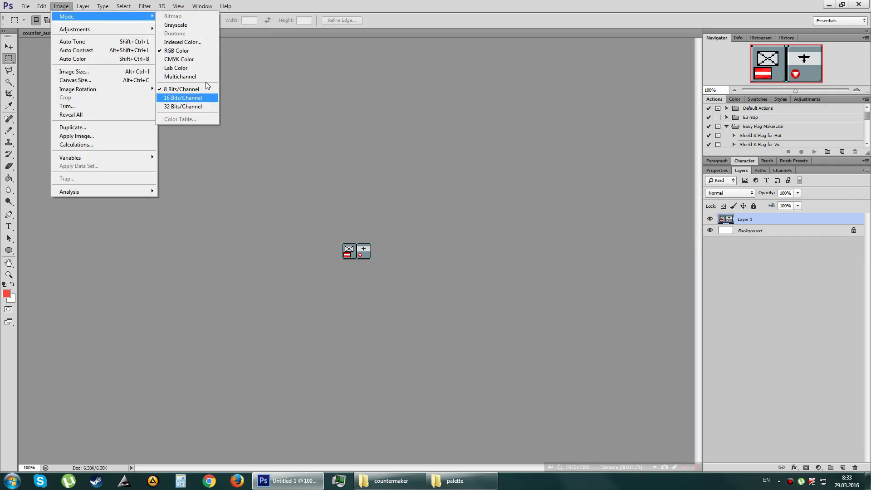
pyautogui.click(493, 8)
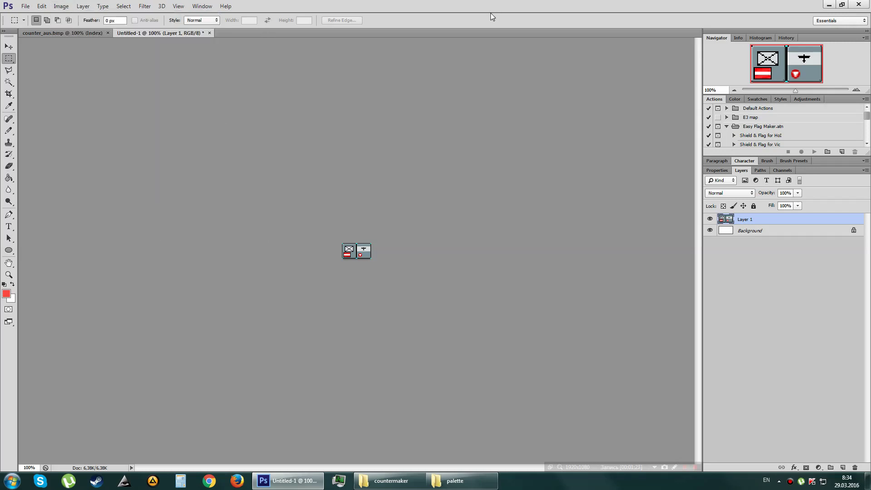
pyautogui.click(95, 32)
pyautogui.click(107, 33)
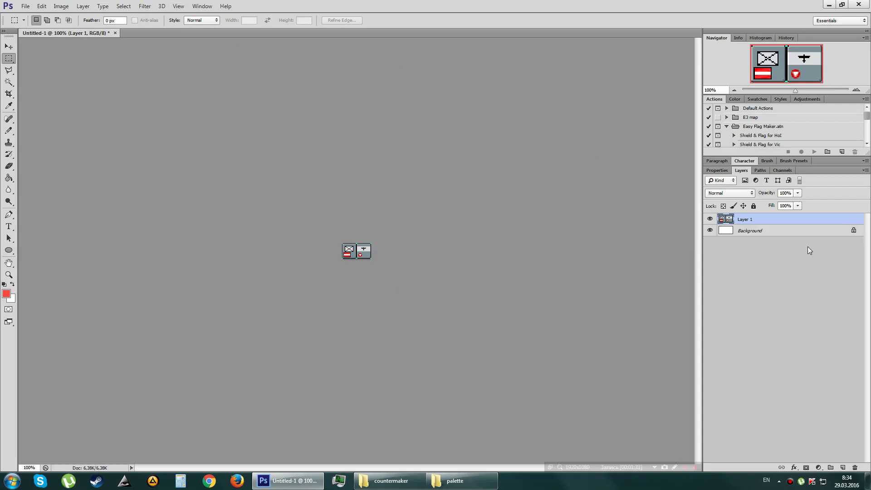
# Zoom in and try a dark blue Pencil stroke on the flag's bottom row, then undo it.
pyautogui.hotkey('ctrl', '+')
pyautogui.hotkey('ctrl', '+')
pyautogui.hotkey('ctrl', '+')
pyautogui.hotkey('ctrl', '+')
pyautogui.hotkey('ctrl', '+')
pyautogui.hotkey('ctrl', '+')
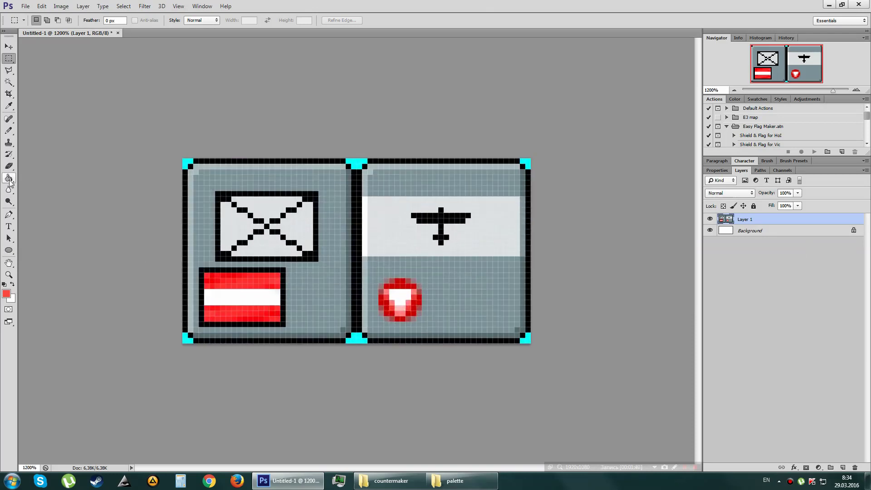
pyautogui.click(759, 99)
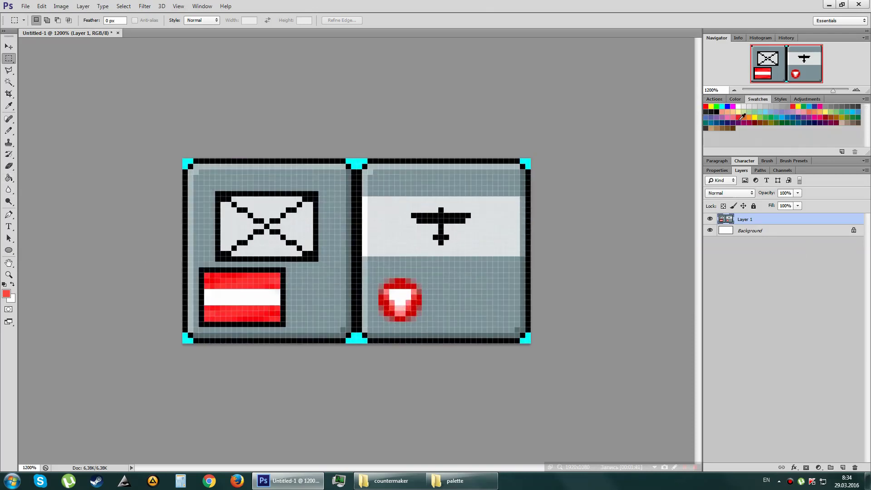
pyautogui.click(716, 121)
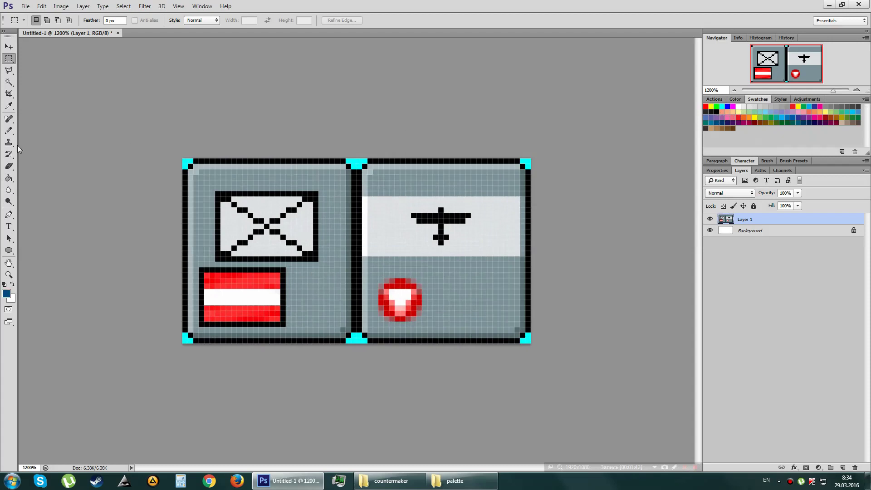
pyautogui.click(9, 120)
pyautogui.moveTo(212, 318)
pyautogui.mouseDown()
pyautogui.moveTo(278, 315)
pyautogui.moveTo(217, 314)
pyautogui.moveTo(234, 310)
pyautogui.moveTo(210, 320)
pyautogui.moveTo(280, 320)
pyautogui.mouseUp()
pyautogui.hotkey('ctrl', 'alt', 'z')
pyautogui.hotkey('ctrl', 'alt', 'z')
pyautogui.hotkey('ctrl', 'alt', 'z')
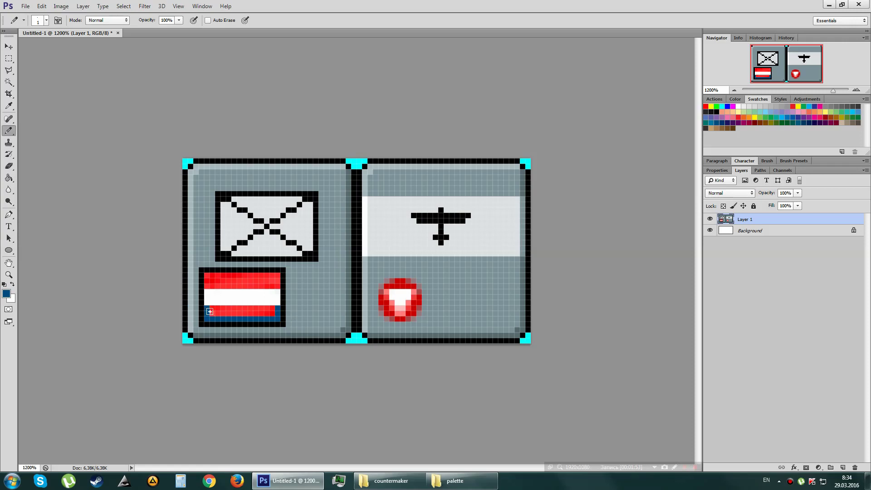
# Paint the flag's bottom stripe dark blue and cover the red circle with sampled grey.
pyautogui.moveTo(210, 308); pyautogui.dragTo(275, 307)
pyautogui.moveTo(215, 314)
pyautogui.mouseDown()
pyautogui.moveTo(279, 315)
pyautogui.moveTo(214, 288)
pyautogui.moveTo(271, 279)
pyautogui.moveTo(209, 283)
pyautogui.moveTo(275, 283)
pyautogui.mouseUp()
pyautogui.scroll(-1, 397, 311)
pyautogui.scroll(-1, 397, 311)
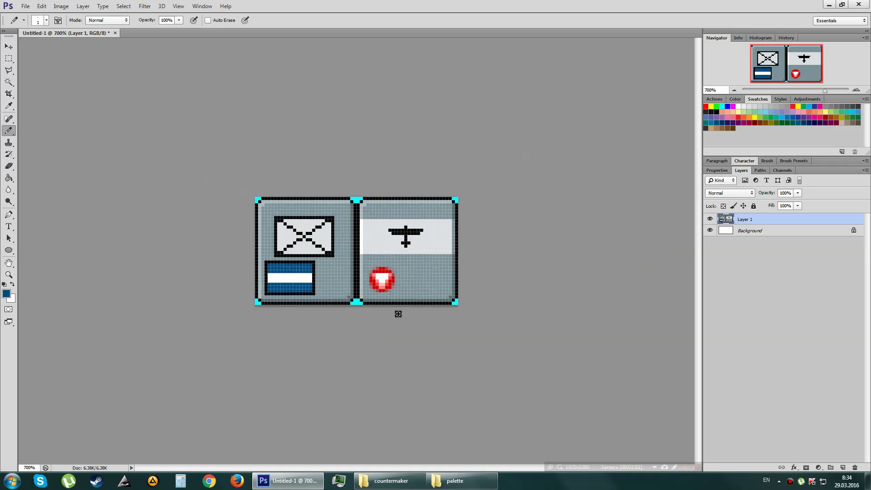
pyautogui.keyDown('alt'); pyautogui.click(414, 276); pyautogui.keyUp('alt')
pyautogui.moveTo(389, 297)
pyautogui.mouseDown()
pyautogui.moveTo(373, 288)
pyautogui.moveTo(377, 278)
pyautogui.moveTo(398, 274)
pyautogui.moveTo(401, 286)
pyautogui.moveTo(388, 292)
pyautogui.moveTo(379, 278)
pyautogui.moveTo(393, 274)
pyautogui.moveTo(397, 286)
pyautogui.moveTo(391, 280)
pyautogui.mouseUp()
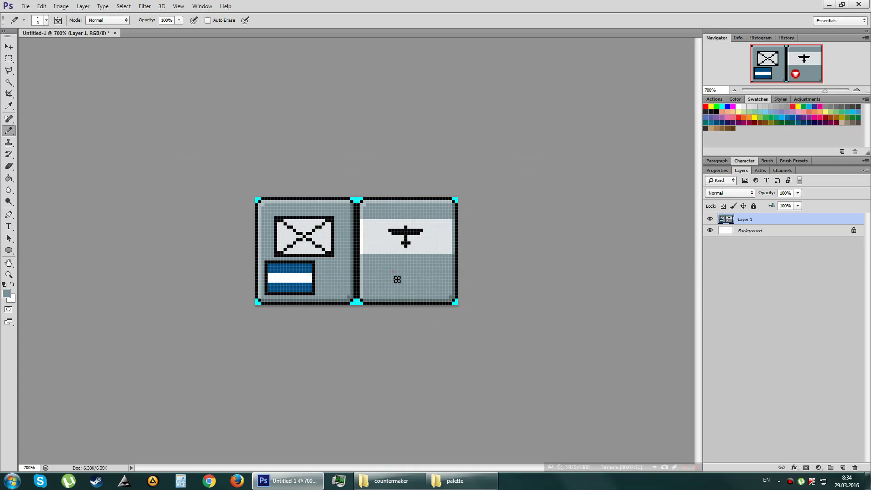
# Fill an elliptical selection on a new Layer 2 with dark blue for the roundel.
pyautogui.click(398, 278)
pyautogui.rightClick(9, 59)
pyautogui.click(31, 68)
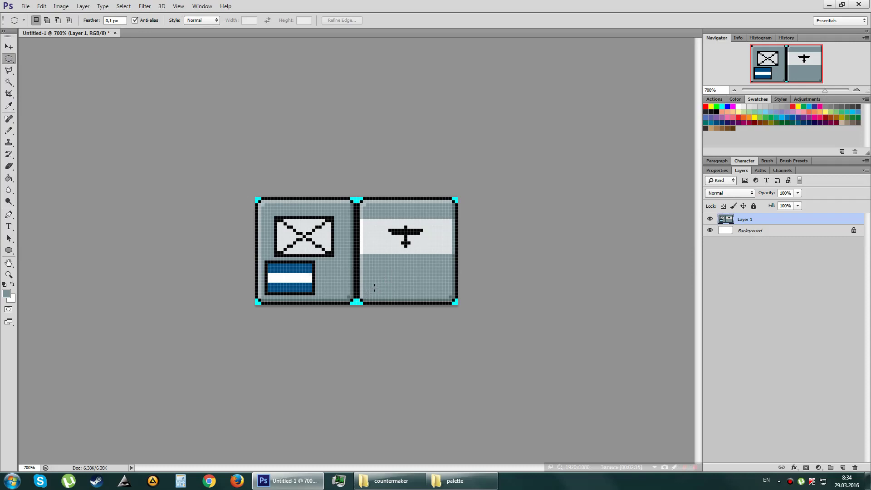
pyautogui.moveTo(374, 287); pyautogui.dragTo(398, 265)
pyautogui.hotkey('ctrl', 'shift', 'n')
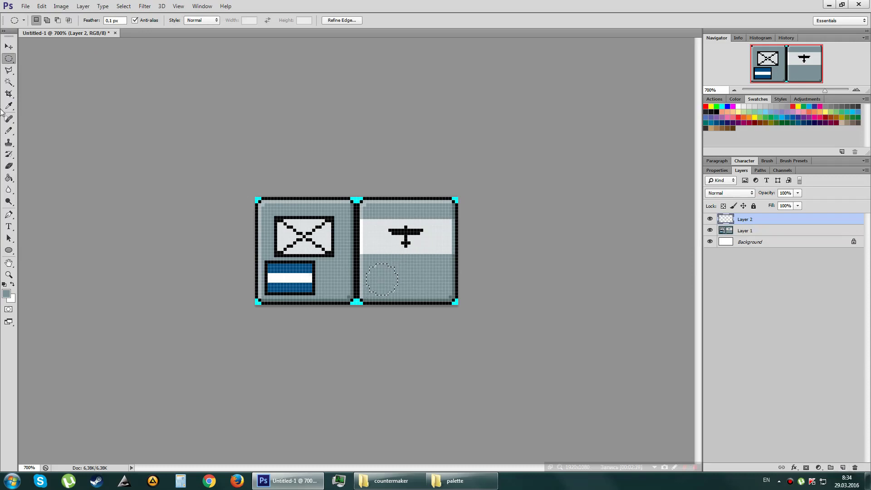
pyautogui.click(9, 177)
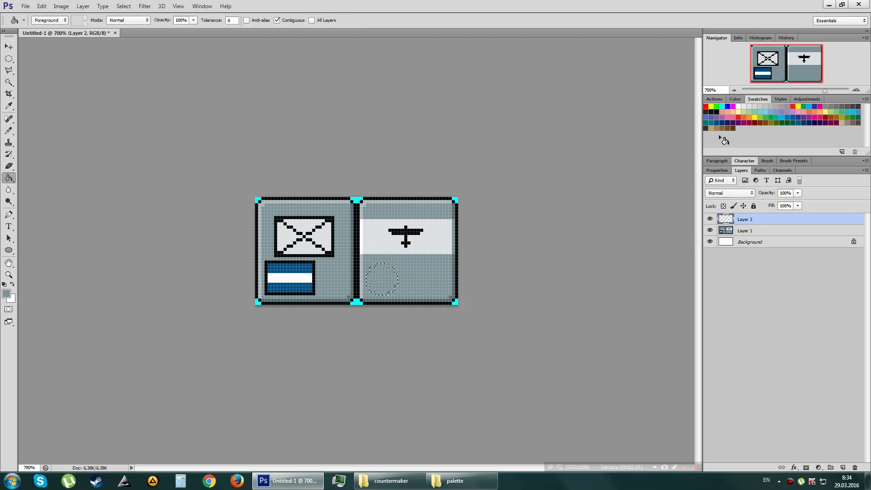
pyautogui.click(717, 121)
pyautogui.click(388, 286)
pyautogui.click(9, 58)
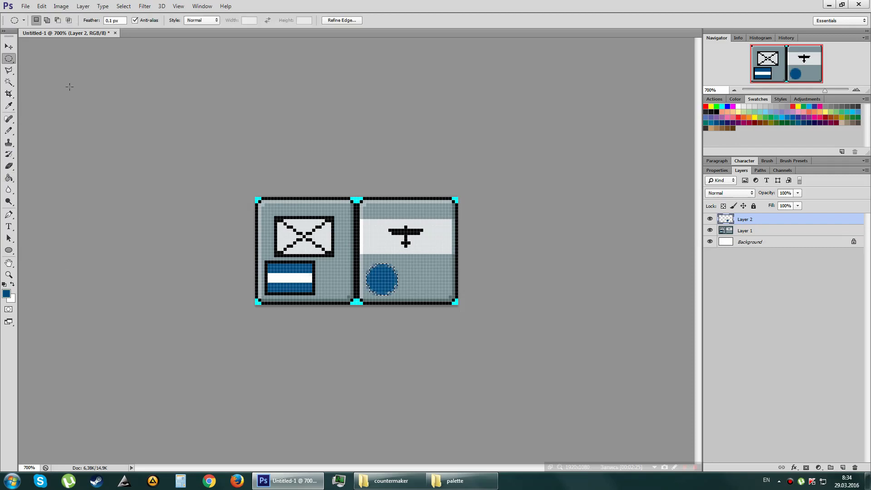
pyautogui.hotkey('ctrl', 'd')
pyautogui.scroll(1, 407, 309)
pyautogui.scroll(1, 407, 308)
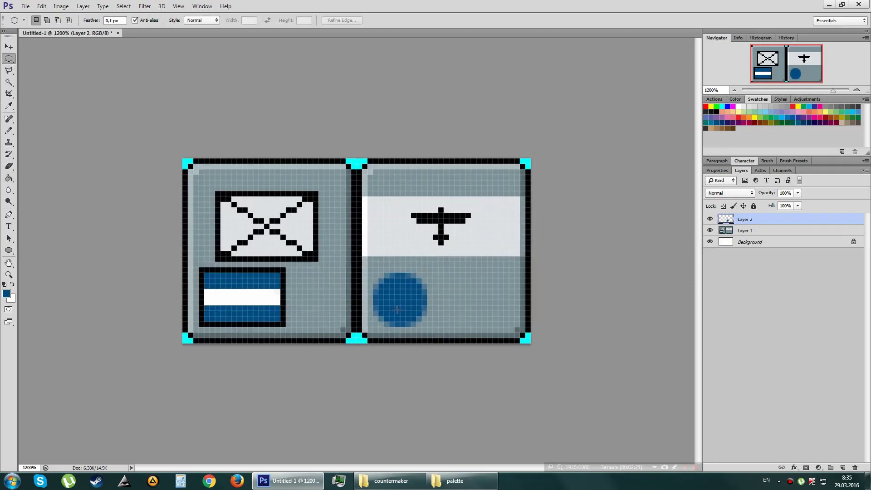
# Fill a small circle at the roundel's centre with white and deselect.
pyautogui.moveTo(394, 305); pyautogui.dragTo(409, 293)
pyautogui.click(12, 284)
pyautogui.click(10, 178)
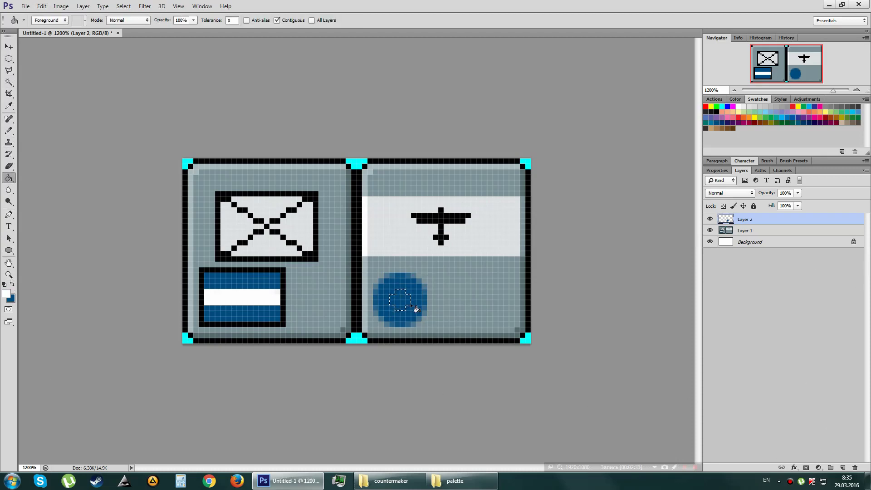
pyautogui.click(411, 304)
pyautogui.click(10, 60)
pyautogui.hotkey('ctrl', 'd')
pyautogui.scroll(-4, 141, 87)
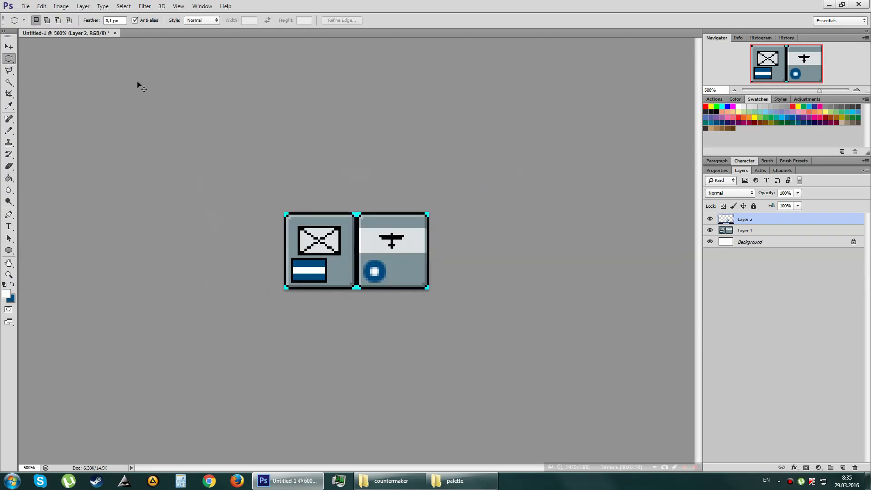
pyautogui.scroll(-4, 141, 87)
pyautogui.scroll(-2, 141, 86)
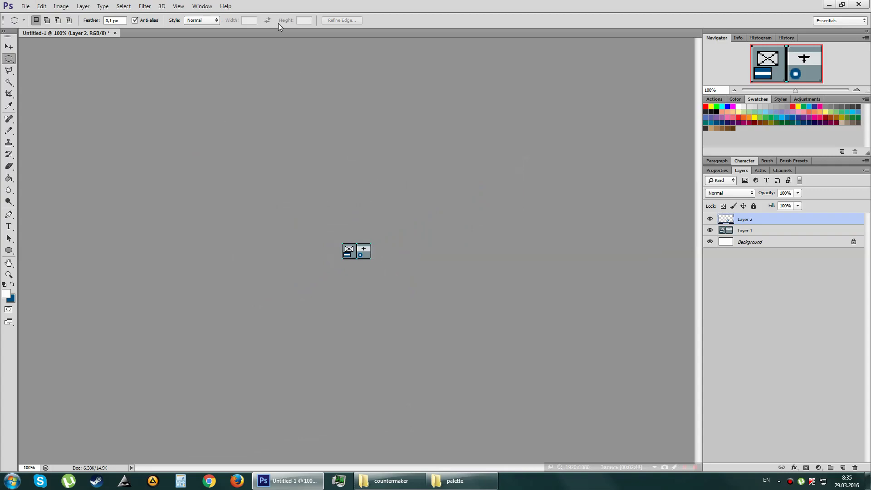
# Save the counter as 4444 in BMP format with 24-bit options.
pyautogui.click(26, 6)
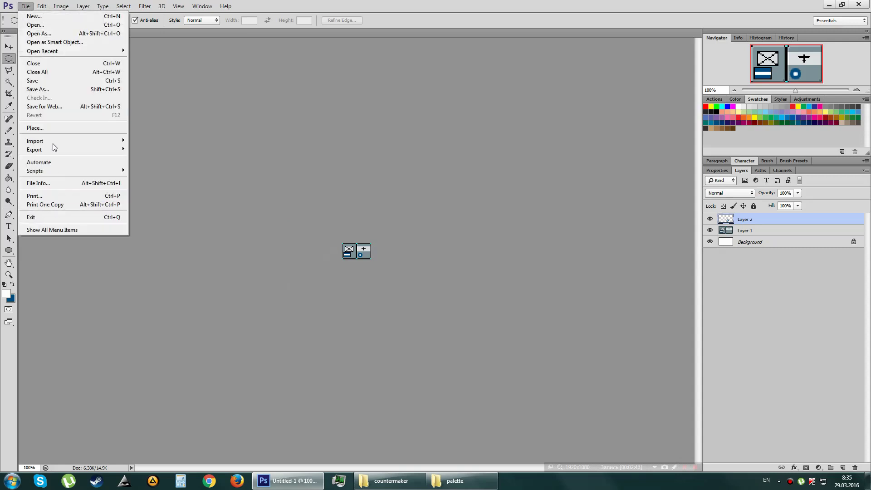
pyautogui.click(37, 89)
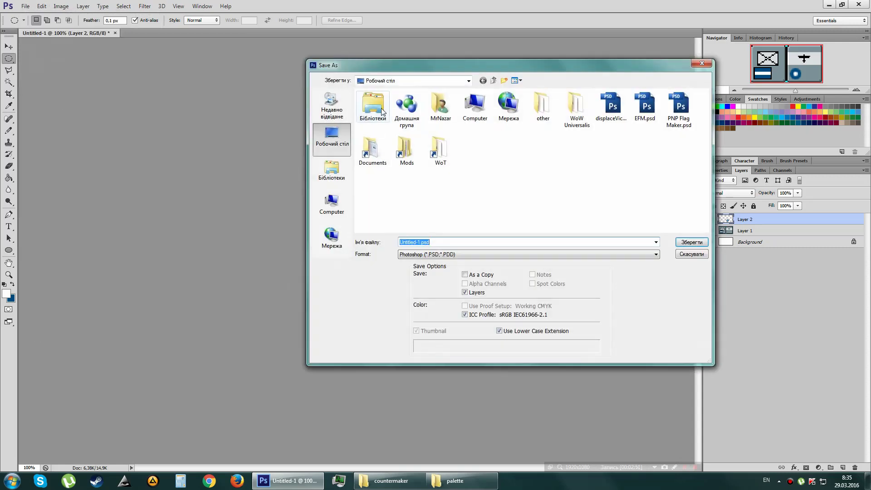
pyautogui.moveTo(386, 68); pyautogui.dragTo(342, 69)
pyautogui.click(500, 254)
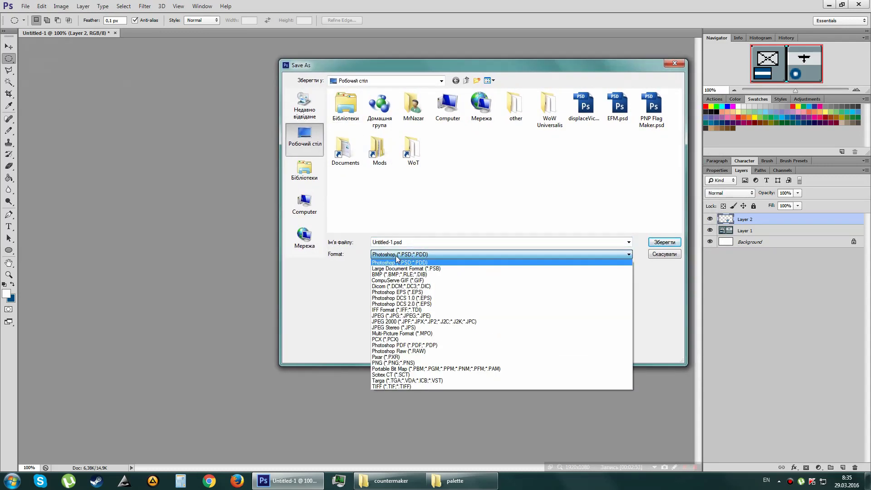
pyautogui.click(400, 274)
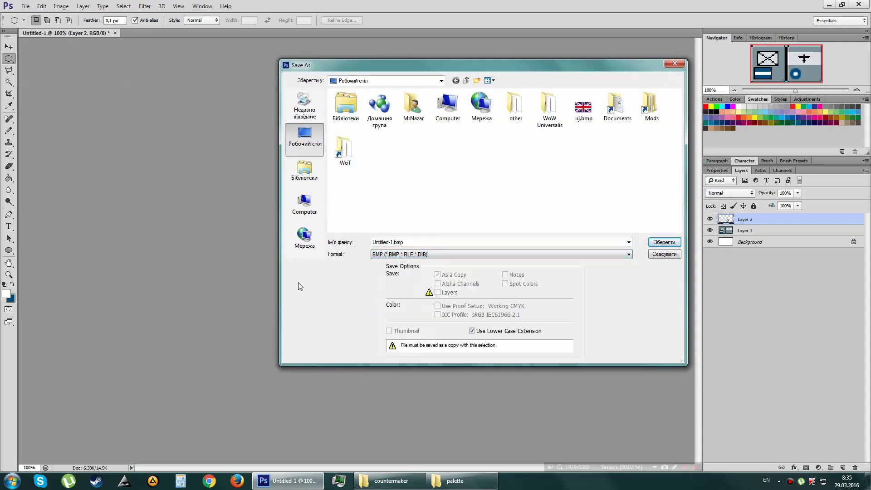
pyautogui.doubleClick(373, 242)
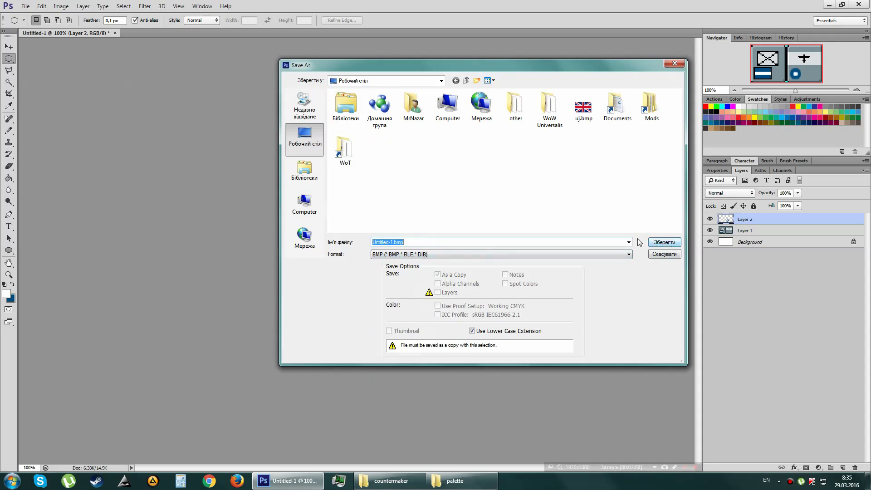
pyautogui.write('4444')
pyautogui.click(664, 242)
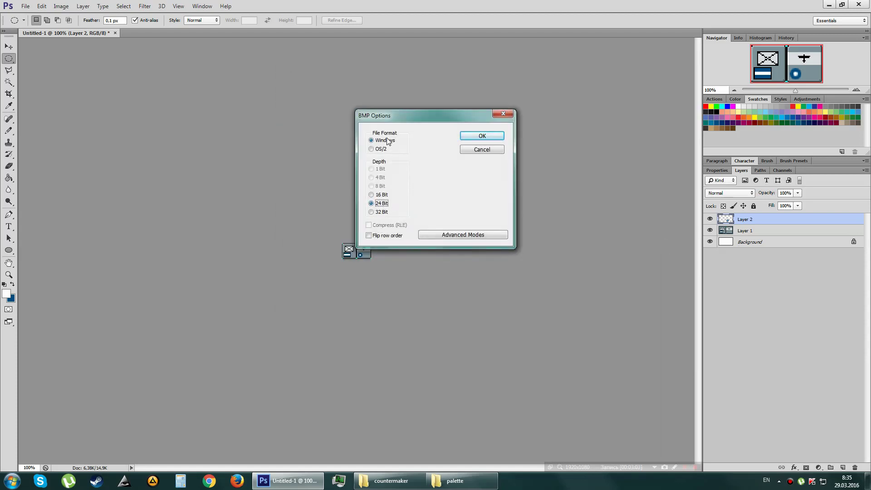
pyautogui.click(482, 137)
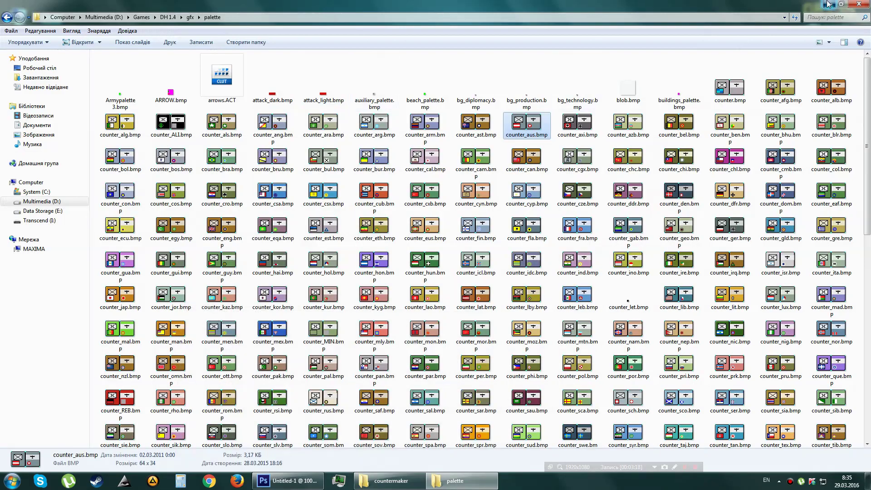
# Bring up the countermaker folder window and check its four files.
pyautogui.click(829, 4)
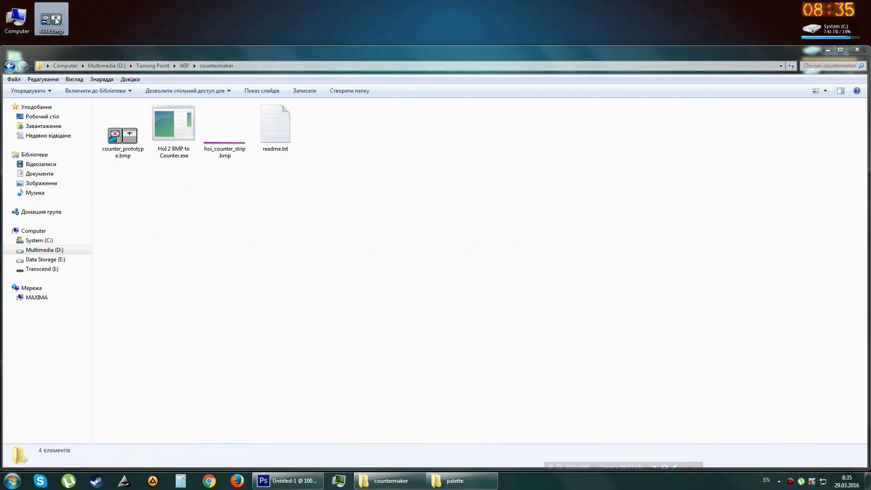
pyautogui.click(334, 58)
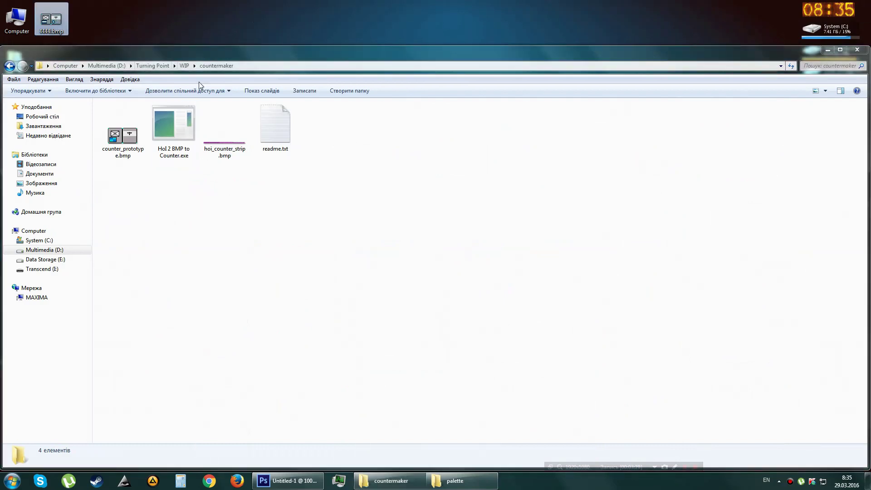
pyautogui.click(333, 55)
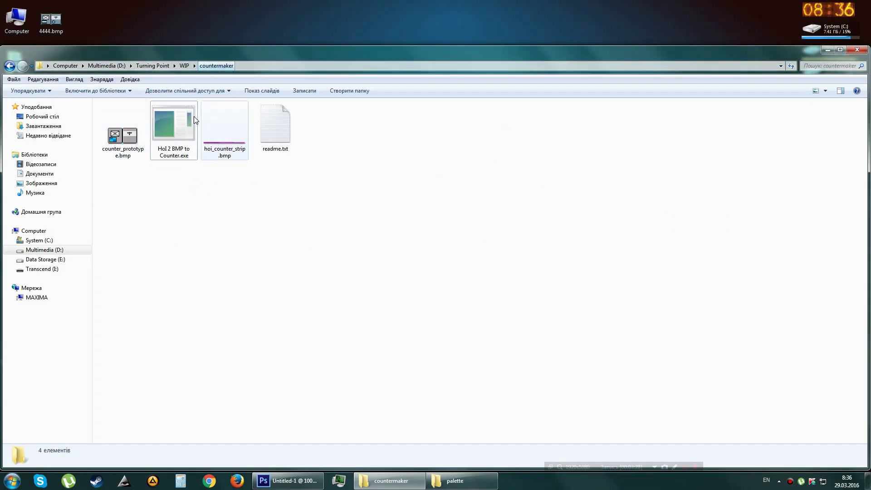
pyautogui.moveTo(317, 193)
pyautogui.mouseDown()
pyautogui.moveTo(115, 132)
pyautogui.moveTo(102, 102)
pyautogui.mouseUp()
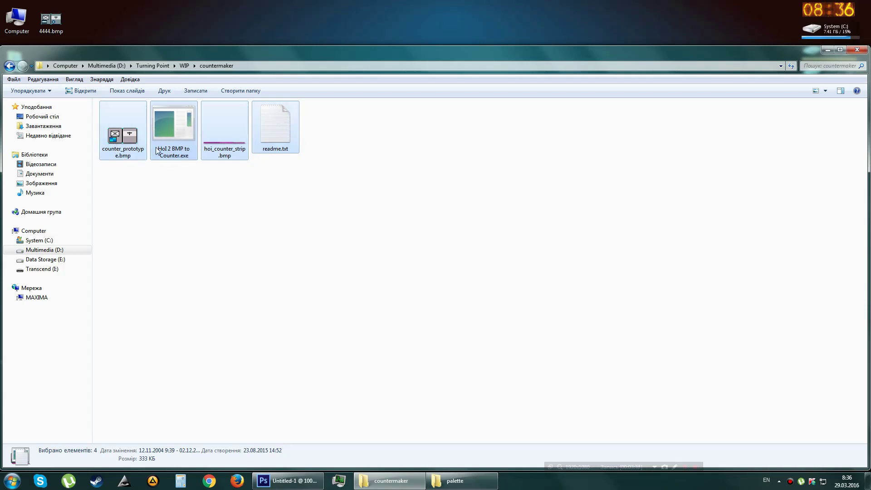
pyautogui.click(293, 210)
# Paste 4444.bmp from the desktop into the countermaker folder.
pyautogui.click(50, 19)
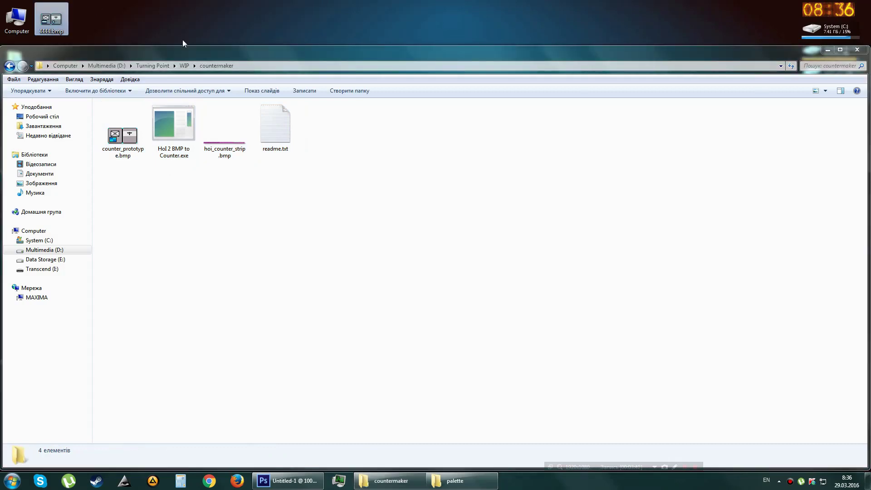
pyautogui.click(345, 210)
pyautogui.hotkey('ctrl', 'v')
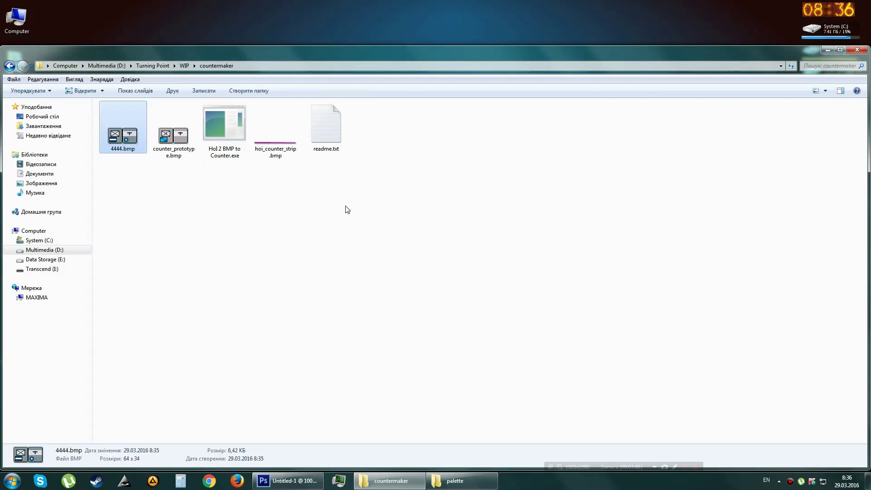
pyautogui.click(216, 213)
pyautogui.rightClick(227, 199)
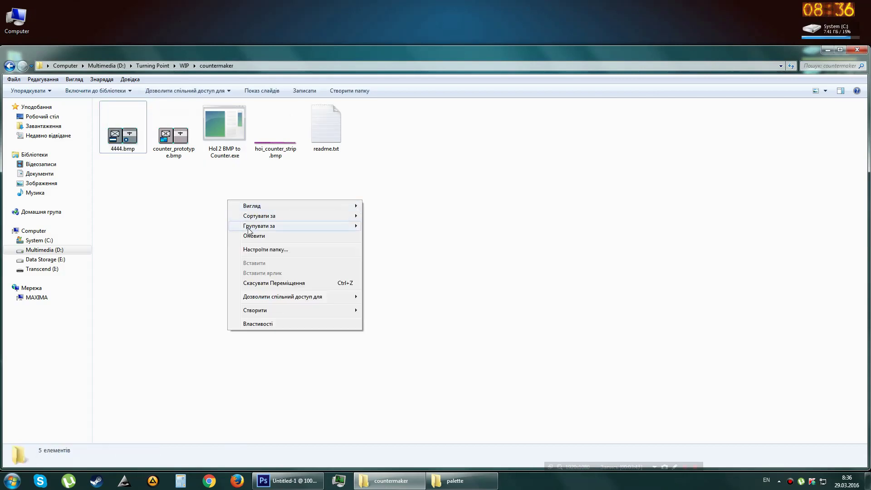
pyautogui.click(195, 245)
pyautogui.moveTo(149, 173); pyautogui.dragTo(480, 347)
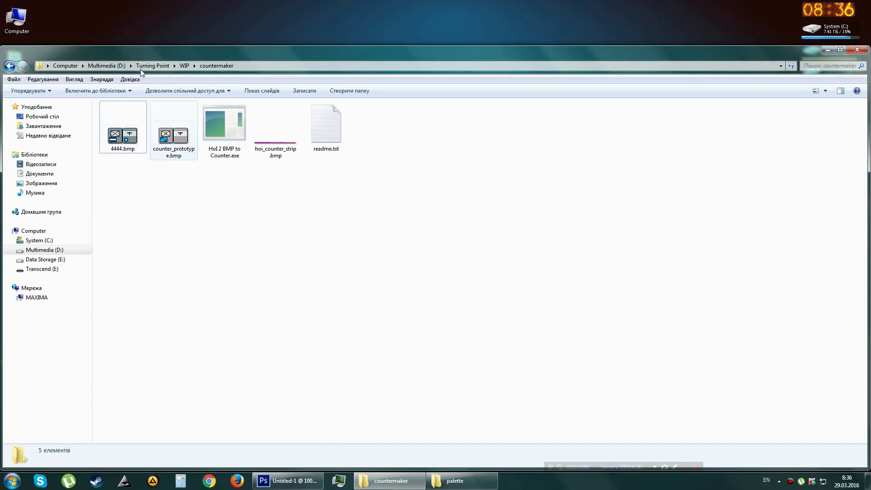
# Drop 4444.bmp and counter_prototype.bmp onto HoI 2 BMP to Counter.exe, then select counter_NEW.bmp.
pyautogui.click(175, 153)
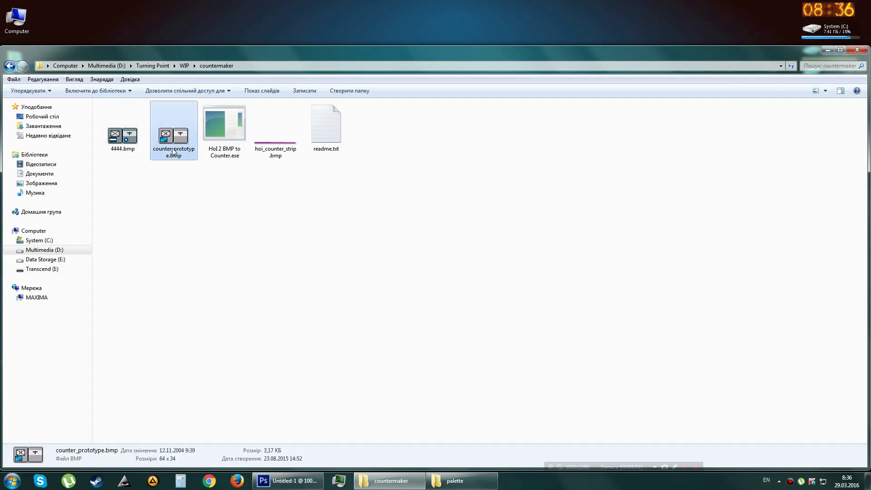
pyautogui.click(129, 148)
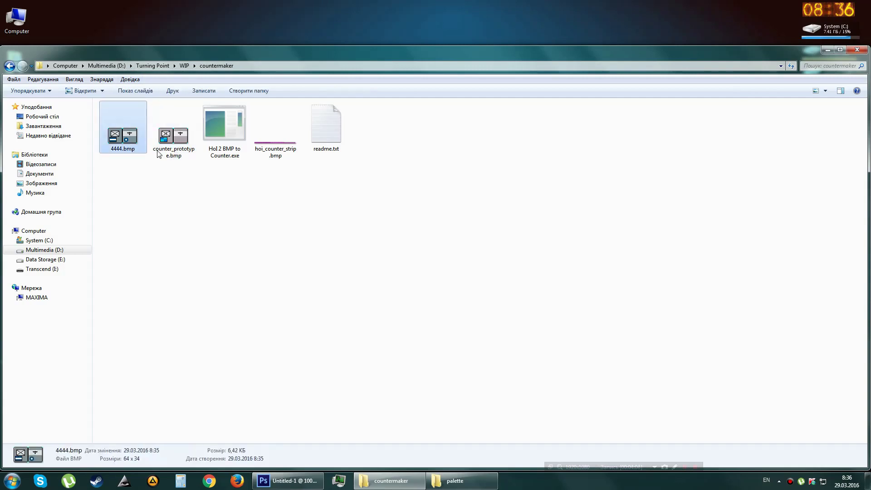
pyautogui.click(185, 138)
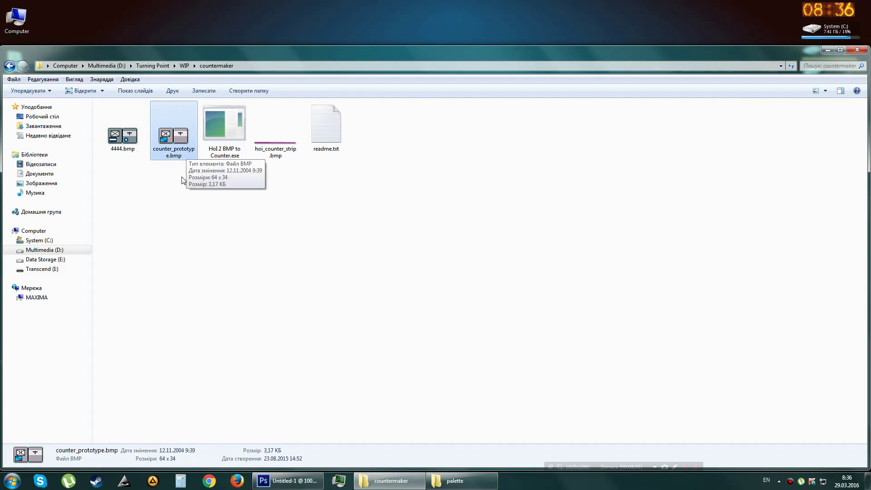
pyautogui.moveTo(119, 178); pyautogui.dragTo(183, 138)
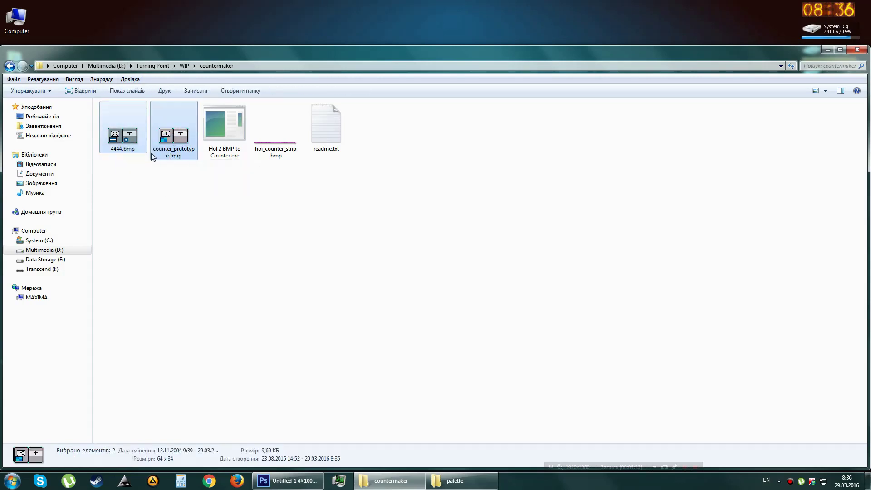
pyautogui.moveTo(170, 140); pyautogui.dragTo(169, 169)
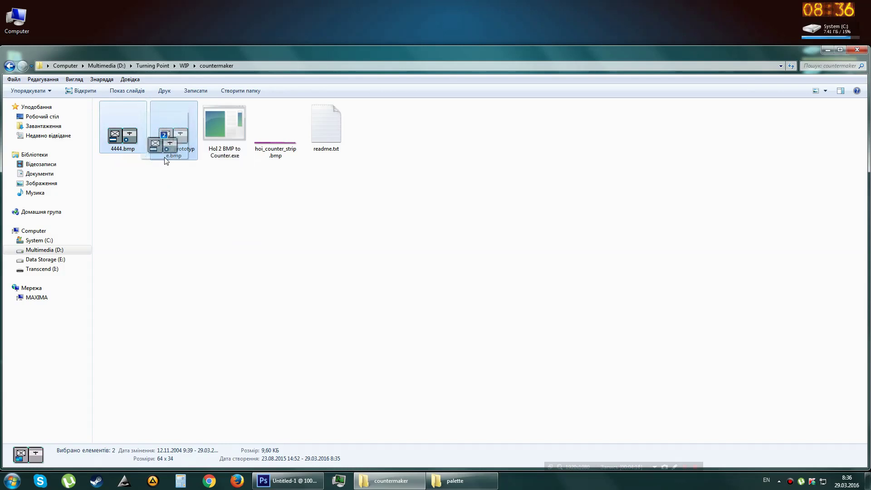
pyautogui.moveTo(169, 169)
pyautogui.mouseDown()
pyautogui.moveTo(234, 124)
pyautogui.moveTo(227, 131)
pyautogui.mouseUp()
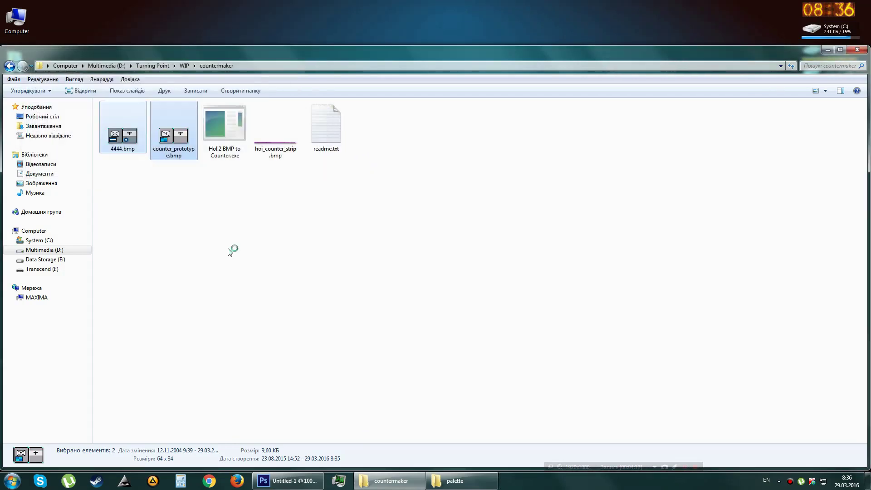
pyautogui.click(171, 134)
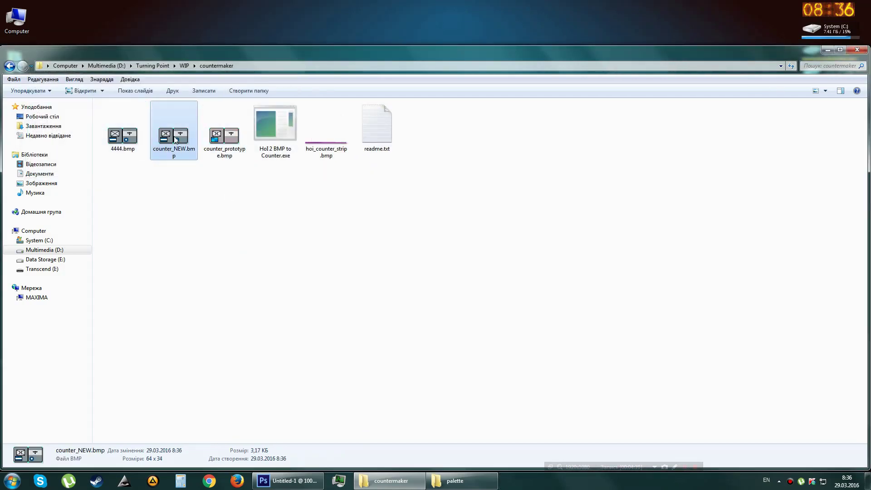
pyautogui.moveTo(174, 137); pyautogui.dragTo(174, 148)
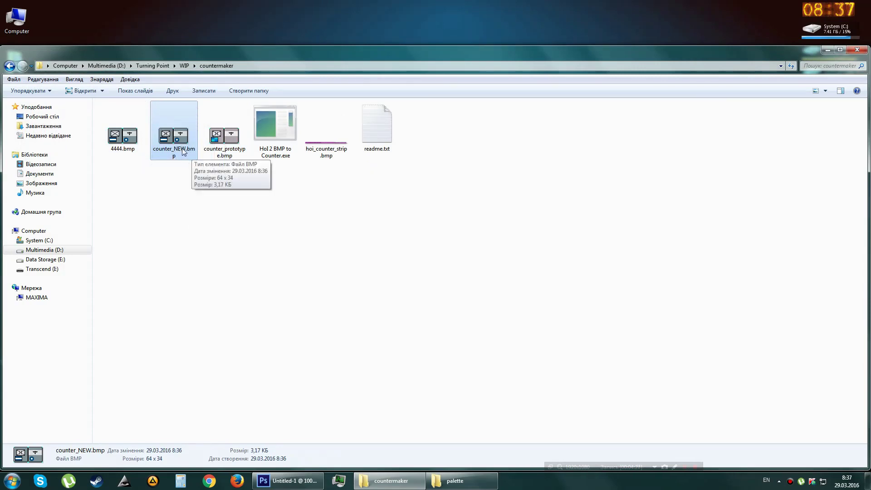
# Open 4444.bmp's Details properties, highlight its 24-bit colour depth, and move the window aside.
pyautogui.click(134, 138)
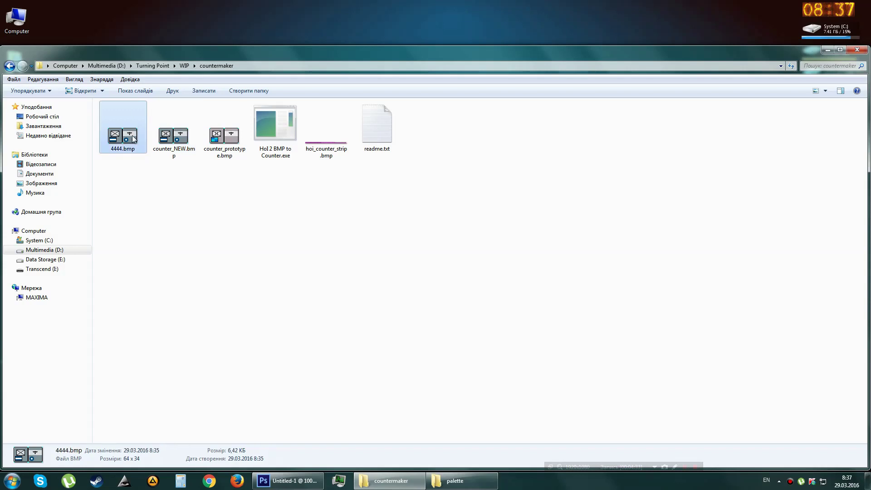
pyautogui.rightClick(133, 137)
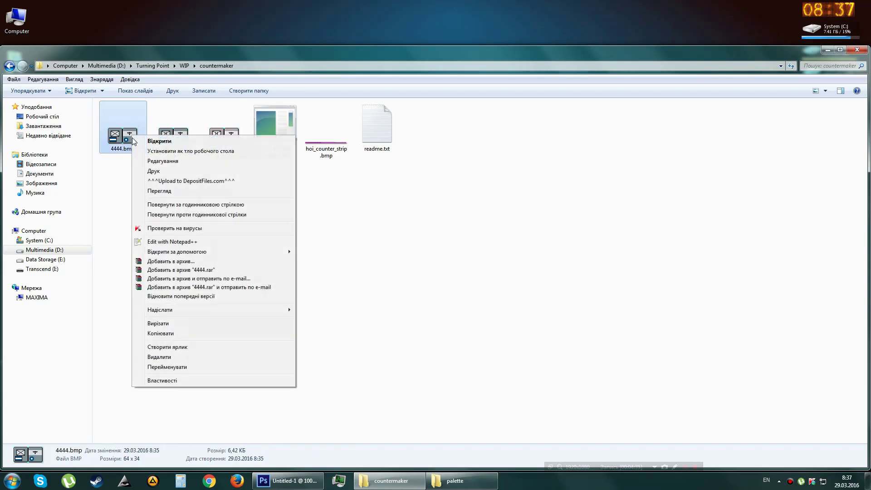
pyautogui.click(157, 382)
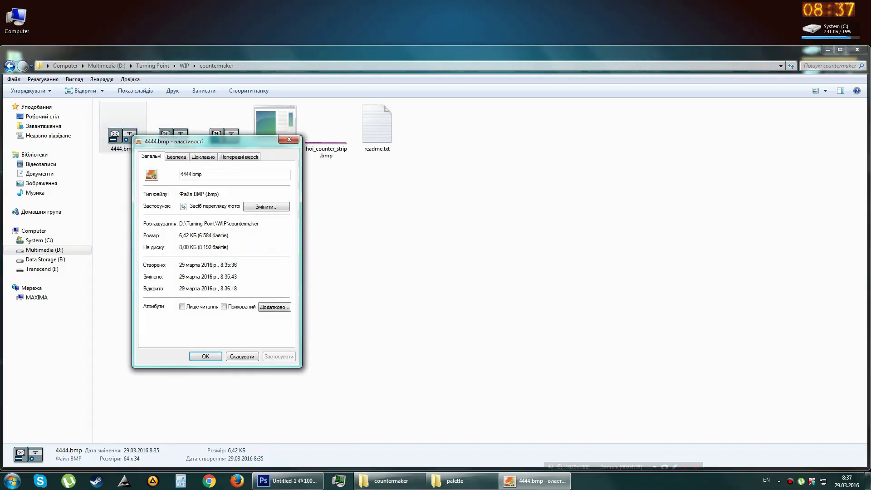
pyautogui.click(203, 157)
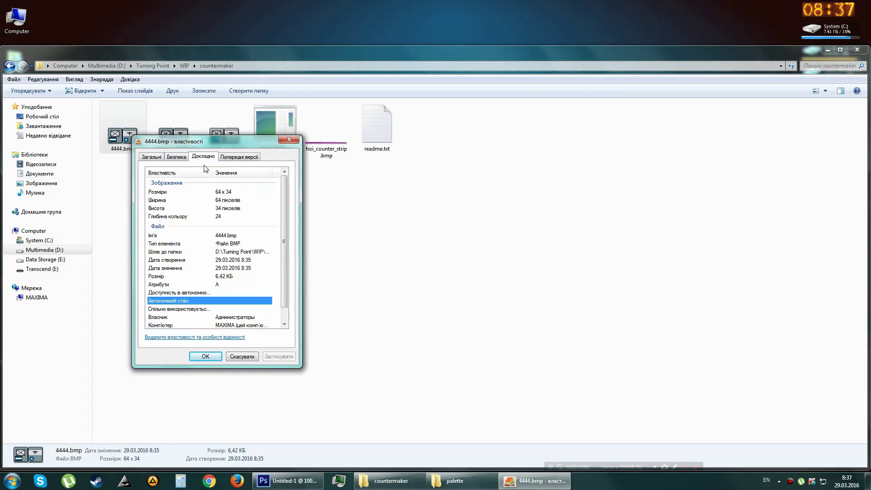
pyautogui.click(159, 218)
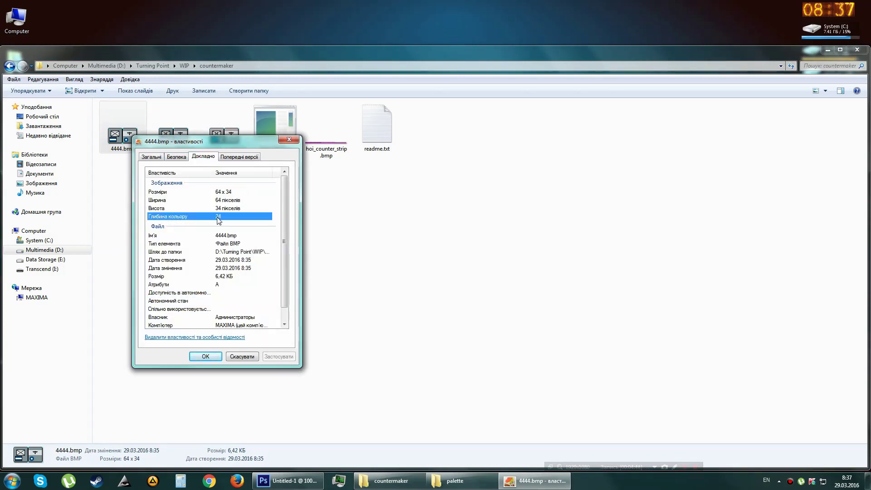
pyautogui.moveTo(214, 143); pyautogui.dragTo(659, 21)
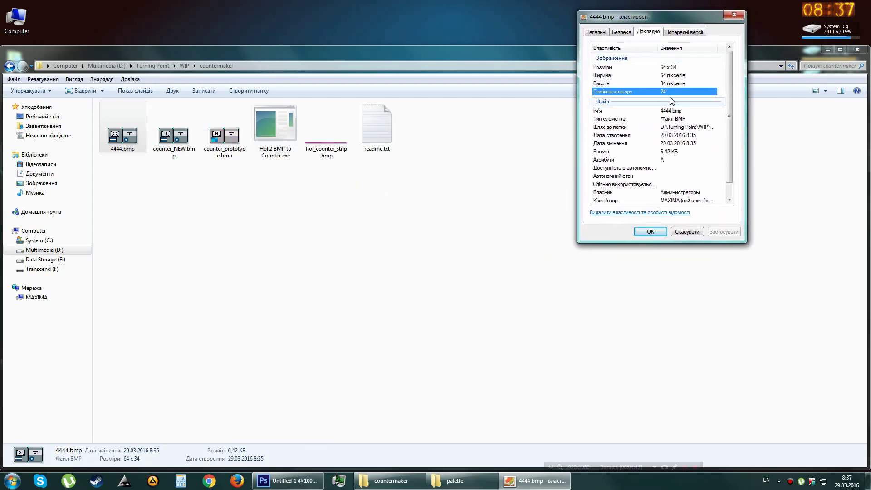
pyautogui.moveTo(286, 480)
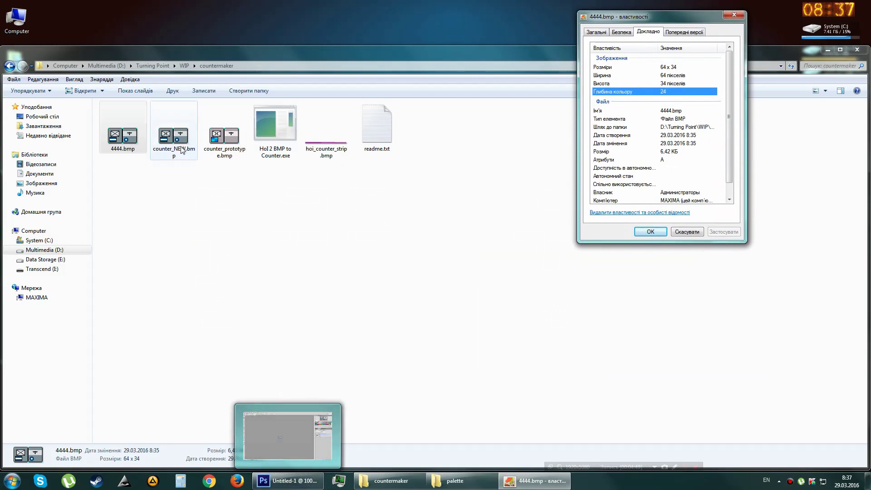
pyautogui.click(175, 140)
# Check that counter_NEW.bmp's detailed properties show a colour depth of 8 (64×34).
pyautogui.rightClick(174, 136)
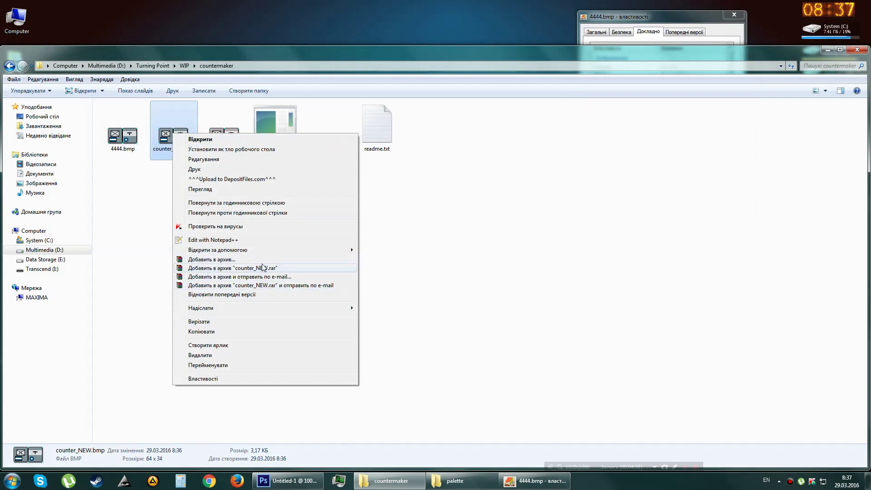
pyautogui.click(202, 379)
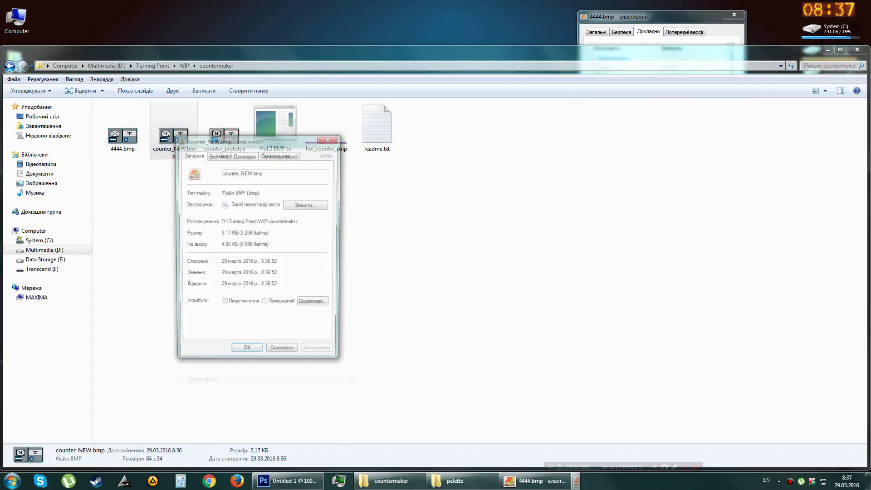
pyautogui.click(243, 155)
pyautogui.click(258, 216)
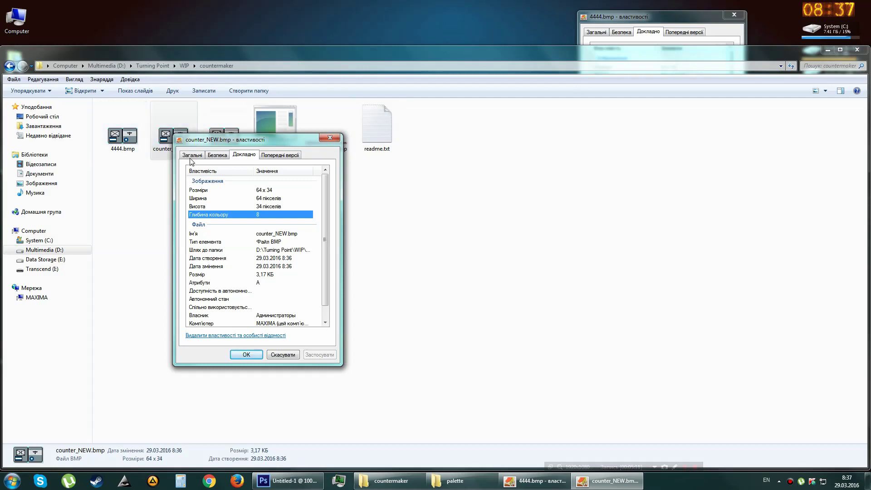
# Move the counter_NEW.bmp properties window aside, then close both properties windows.
pyautogui.moveTo(190, 141); pyautogui.dragTo(157, 184)
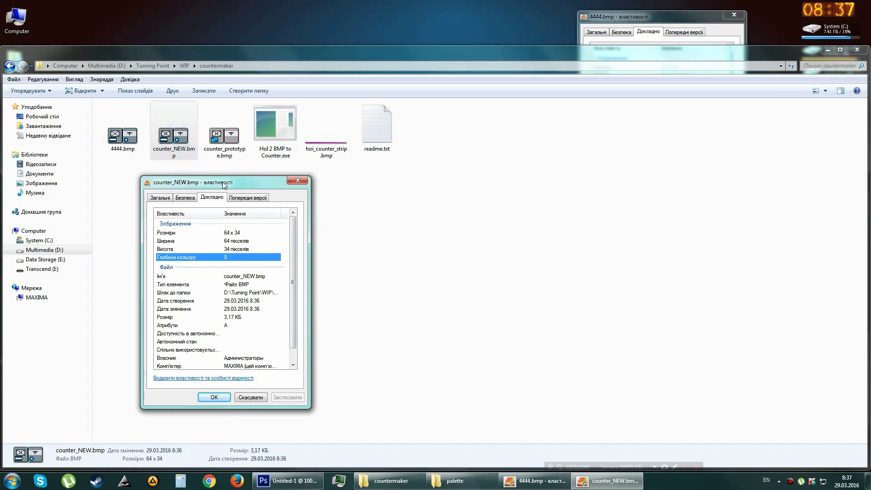
pyautogui.moveTo(222, 184)
pyautogui.mouseDown()
pyautogui.moveTo(365, 174)
pyautogui.moveTo(331, 179)
pyautogui.mouseUp()
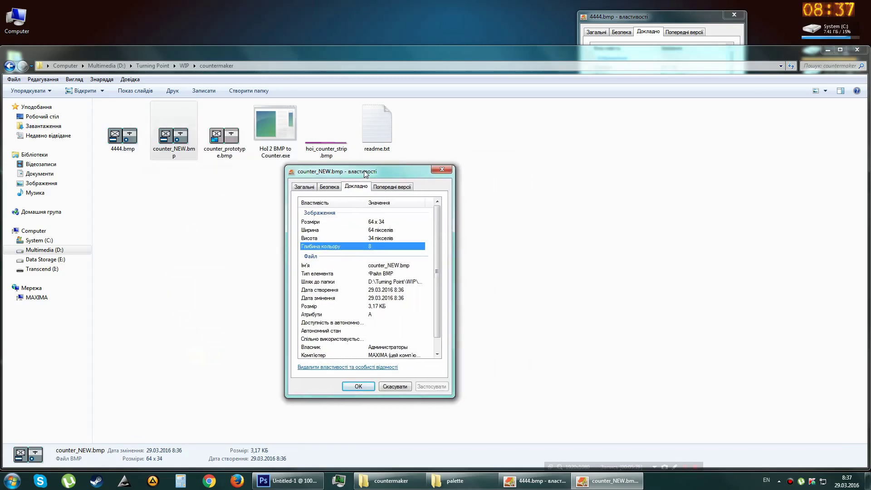
pyautogui.click(448, 171)
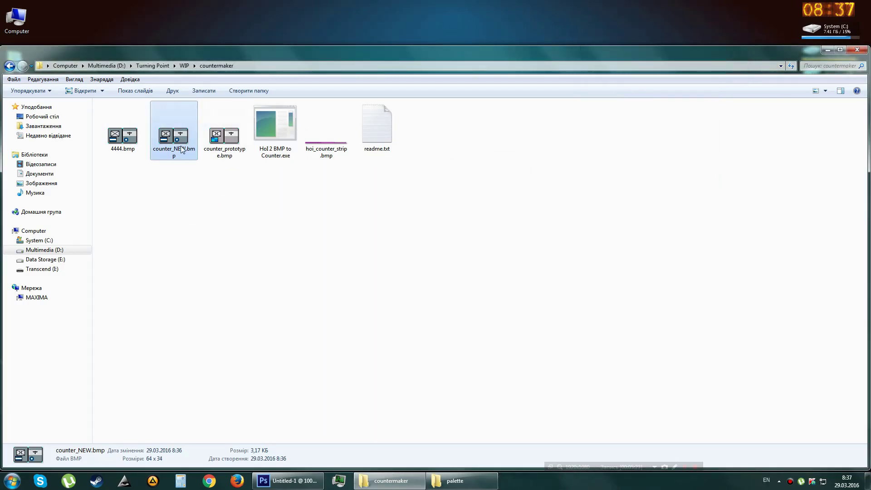
# Drop a copy of counter_NEW.bmp on the desktop, renaming NEW to U01 (counter_U01.bmp).
pyautogui.moveTo(182, 148); pyautogui.dragTo(114, 35)
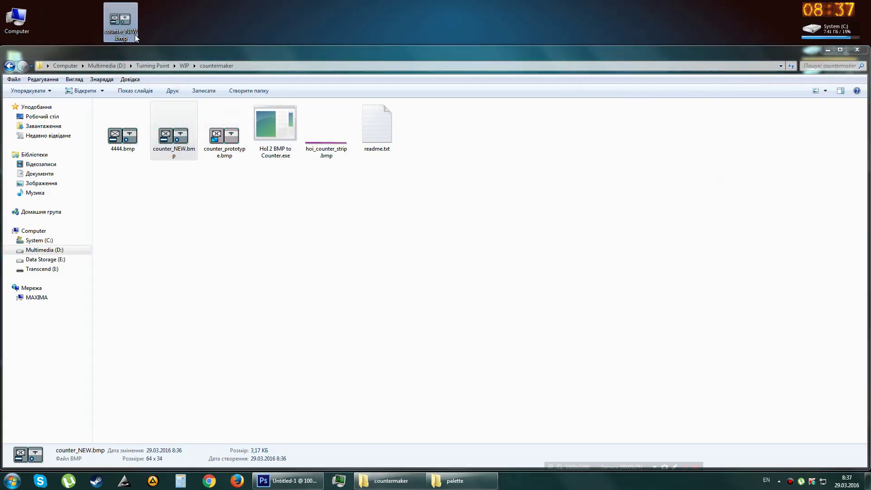
pyautogui.press('F2')
pyautogui.click(130, 31)
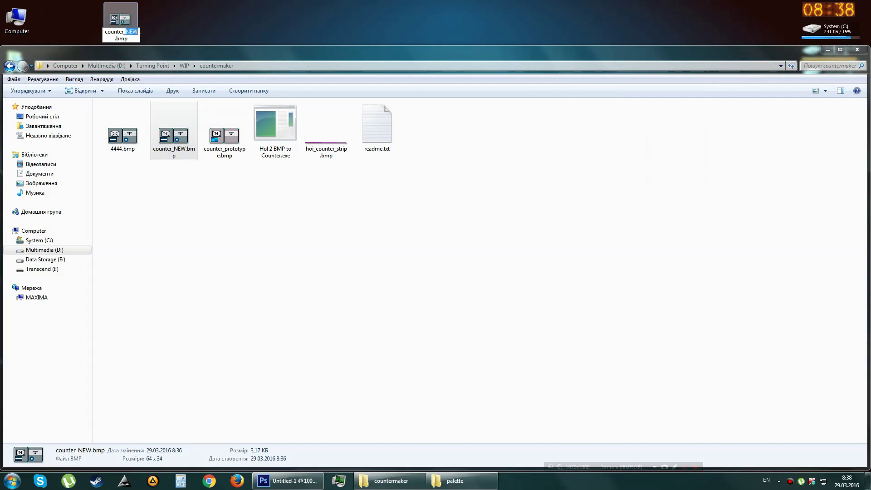
pyautogui.write('U01')
pyautogui.press('Return')
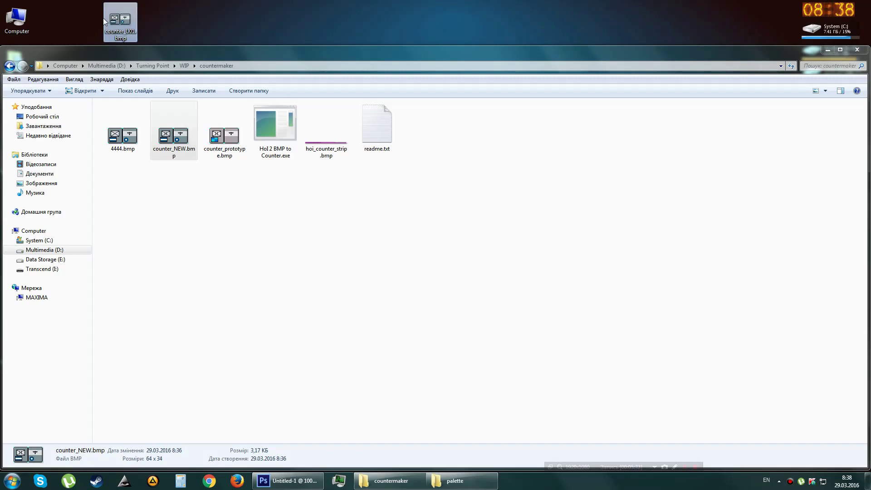
pyautogui.moveTo(120, 20); pyautogui.dragTo(128, 18)
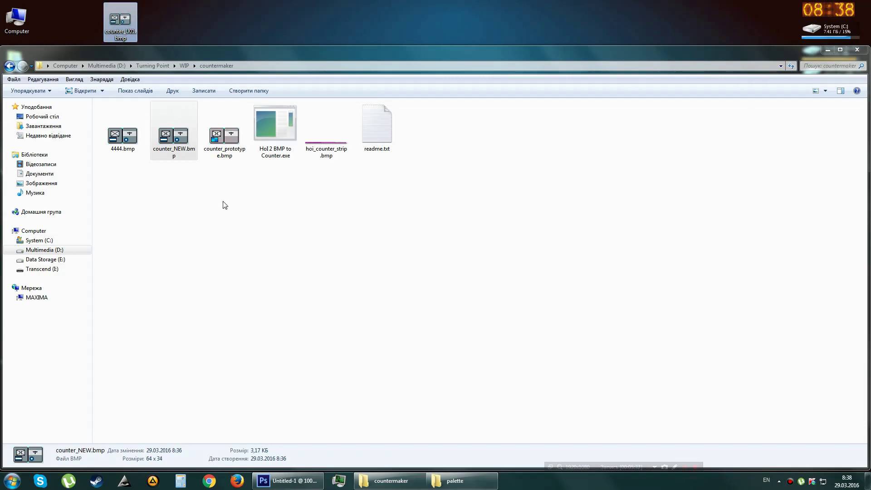